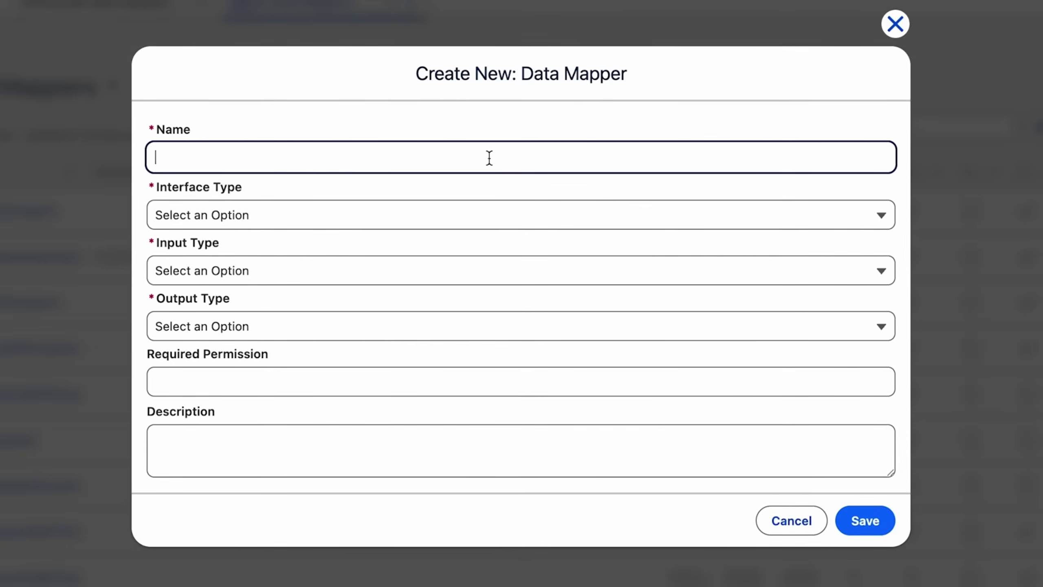
- Create the ExtractContactsByAcc Data Mapper with Extract interface type and JSON input and output
text(ExtractContactsByAcc)
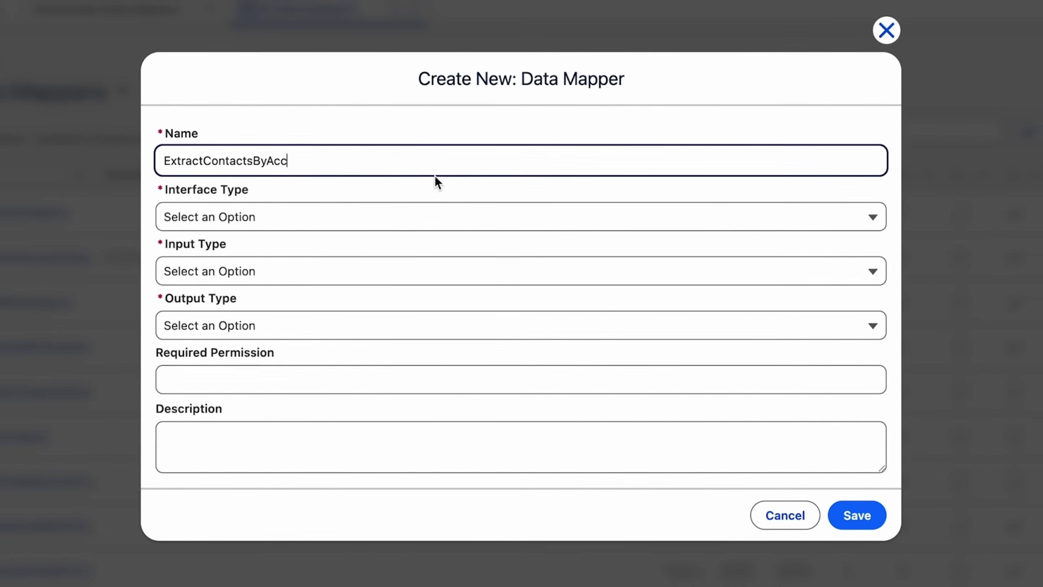
click(411, 217)
click(297, 254)
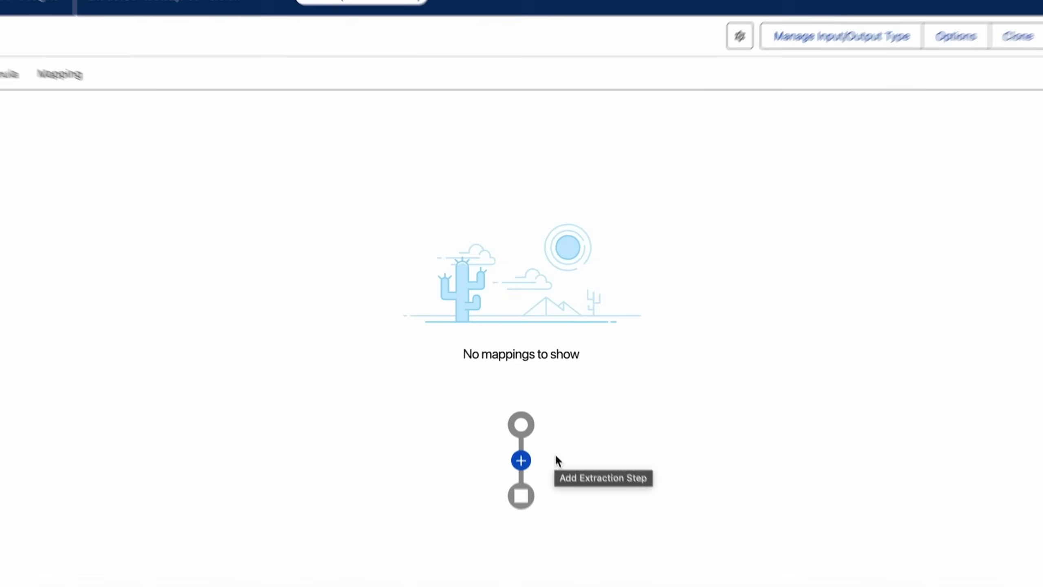
- Add a Contact extraction step into path Contacts, filtered where AccountId Equals accId
click(521, 433)
click(460, 316)
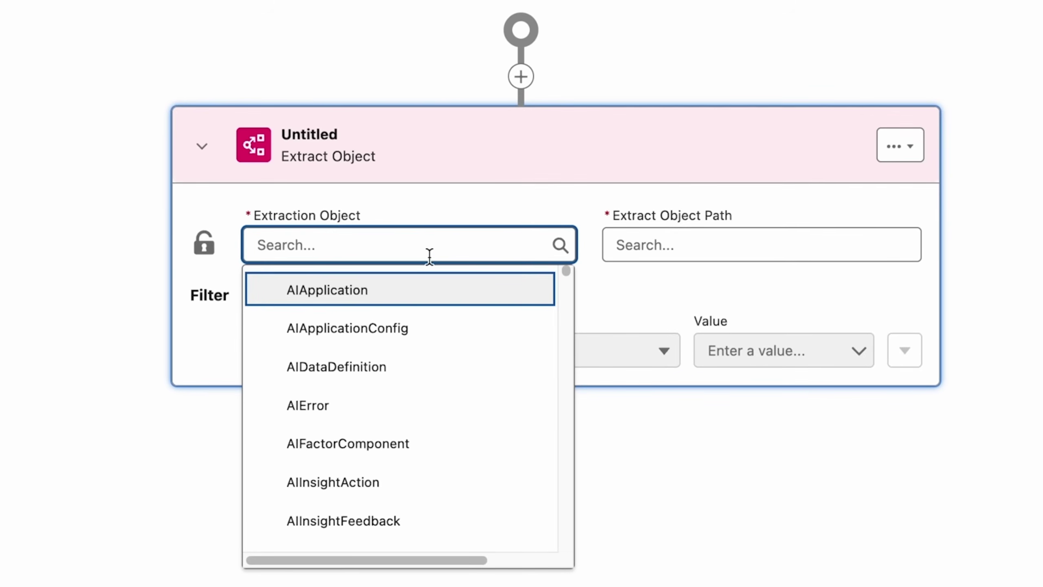
text(Conta)
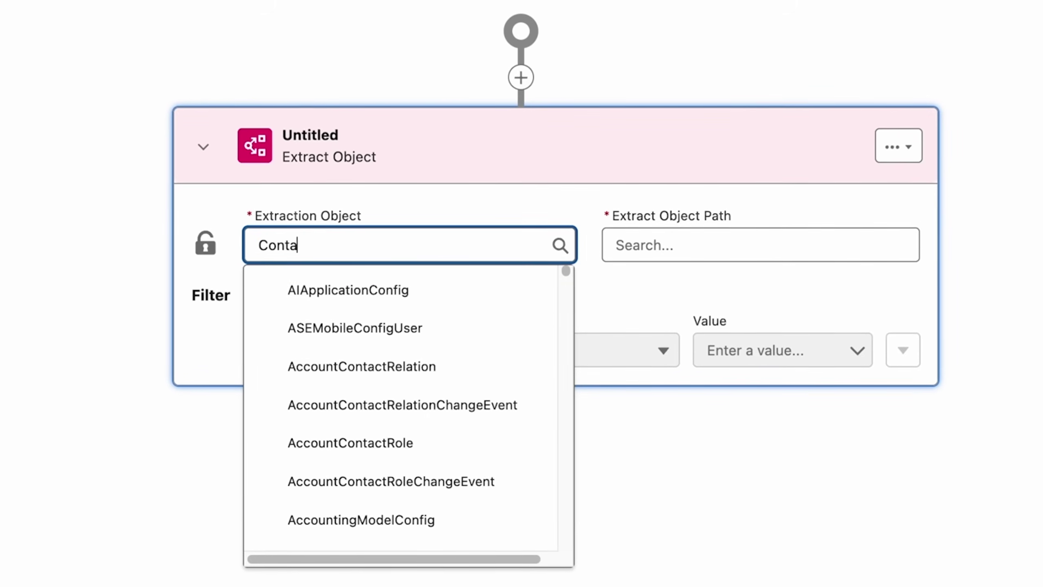
text(ct)
click(312, 478)
click(665, 245)
text(C)
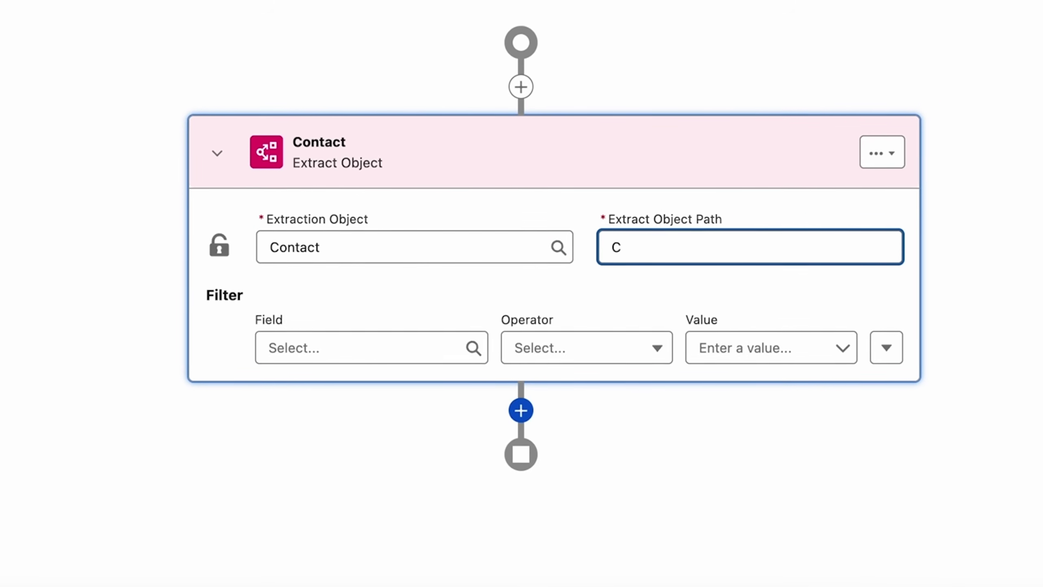
text(ontacts)
click(390, 353)
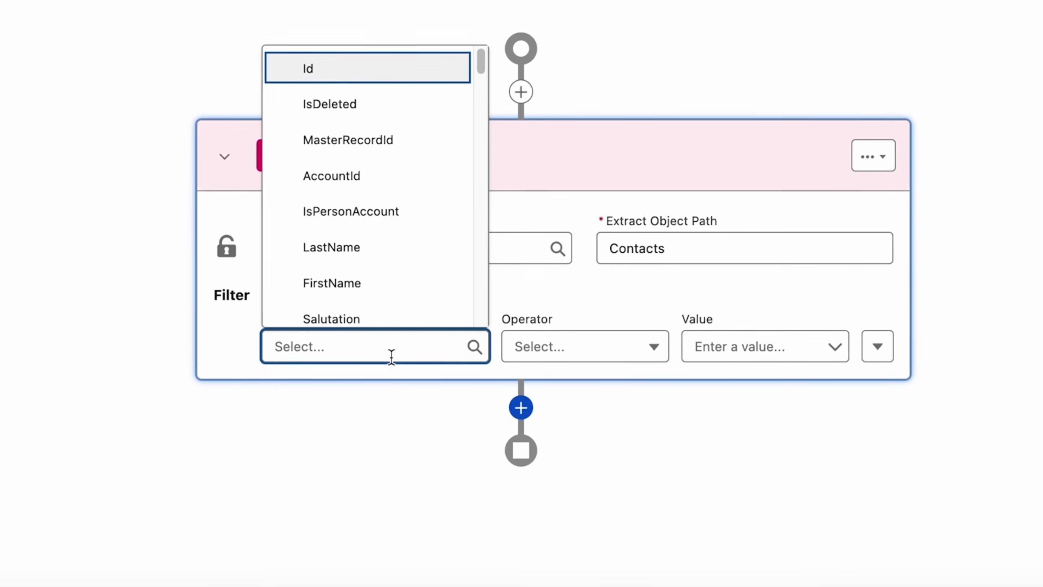
click(396, 187)
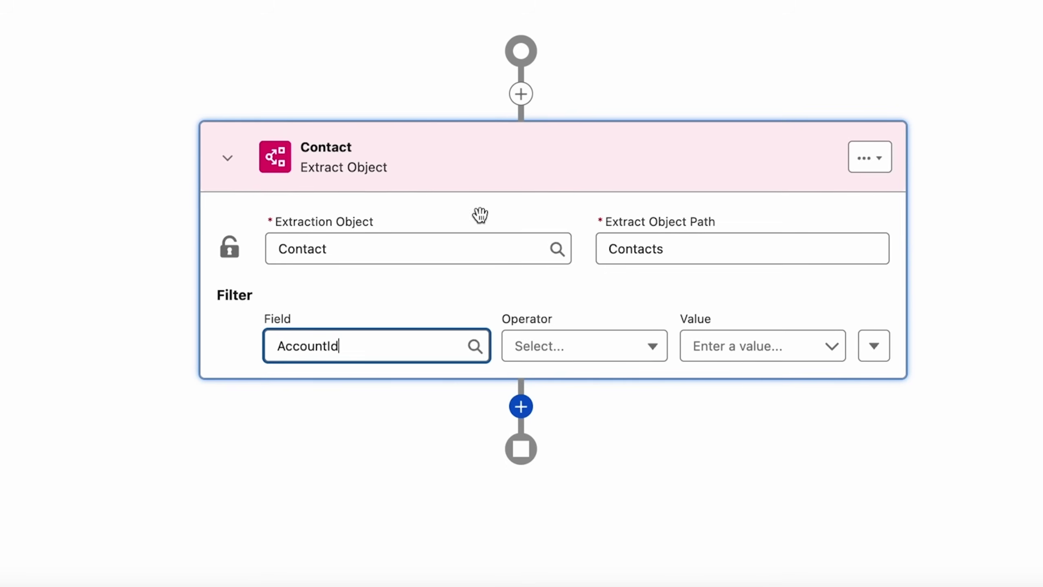
click(591, 349)
click(584, 396)
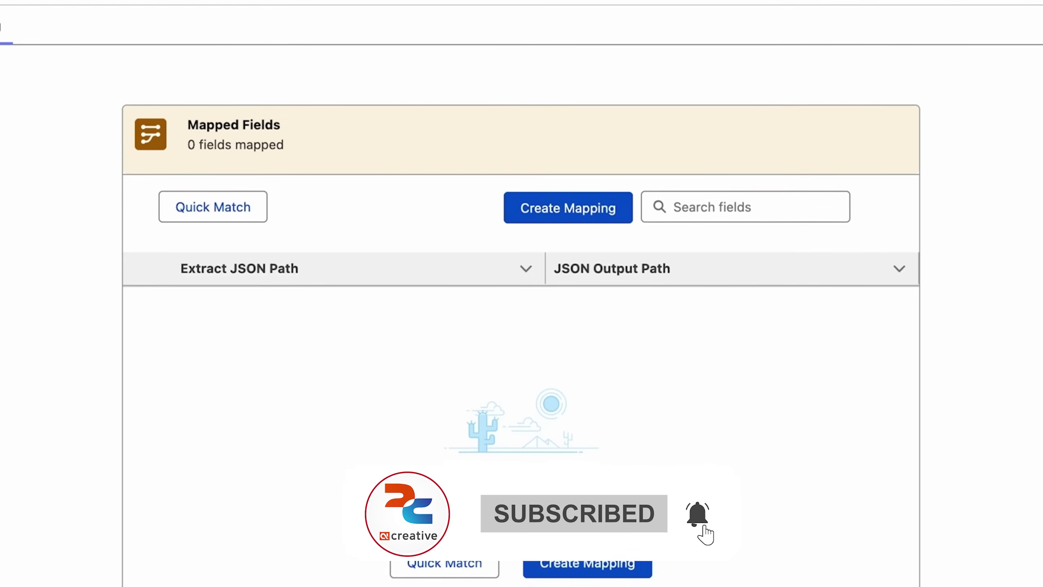
- Add the Contacts:Phone field mapping, completing the Id, Name, Email and Phone mappings
click(573, 573)
click(216, 189)
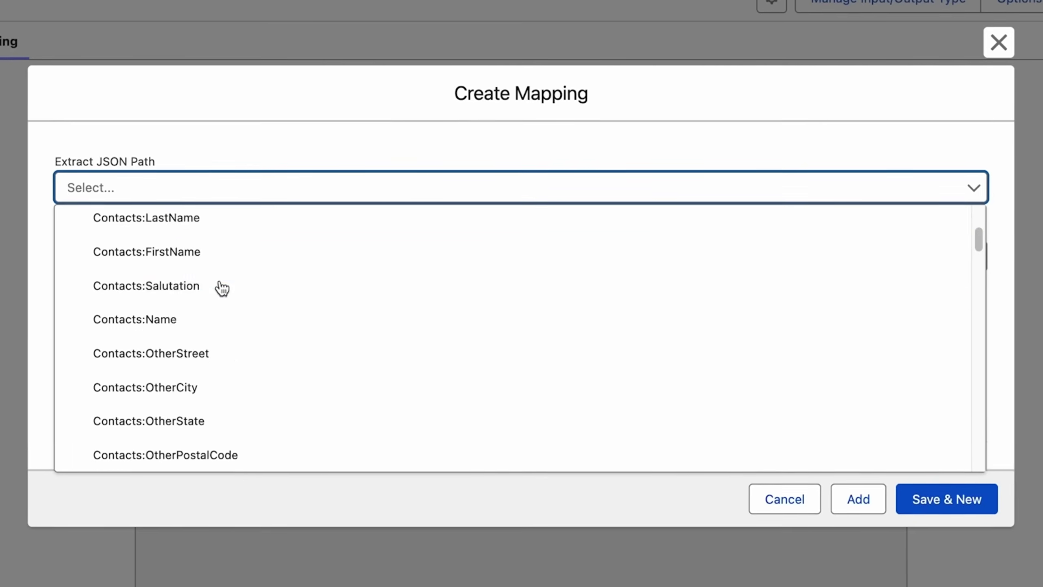
scroll(223, 289, down, 5)
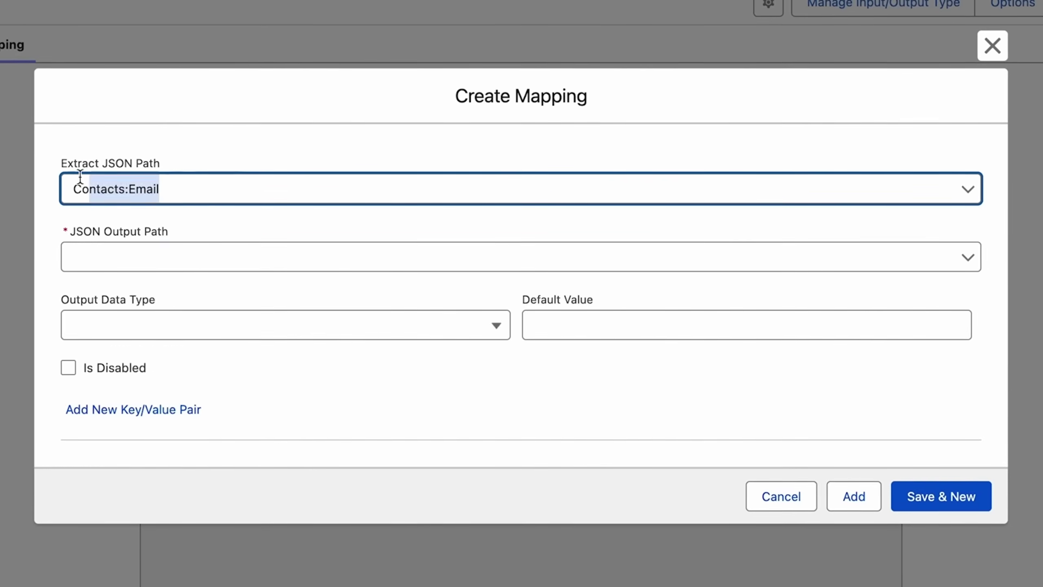
text(ph)
click(66, 226)
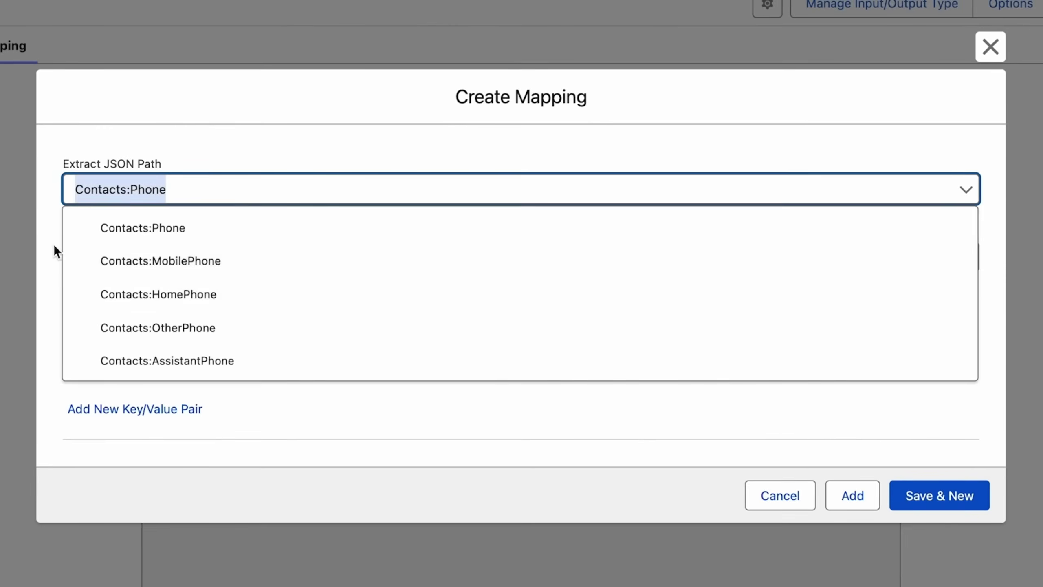
click(852, 494)
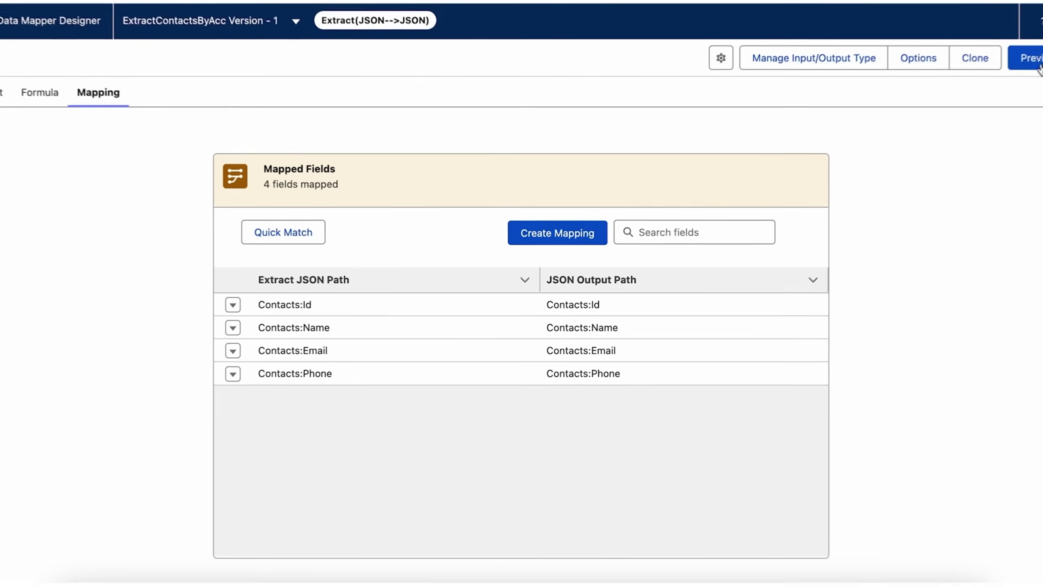
- Preview the Data Mapper with key accId set to the pasted account Id, returning three contacts
click(1033, 60)
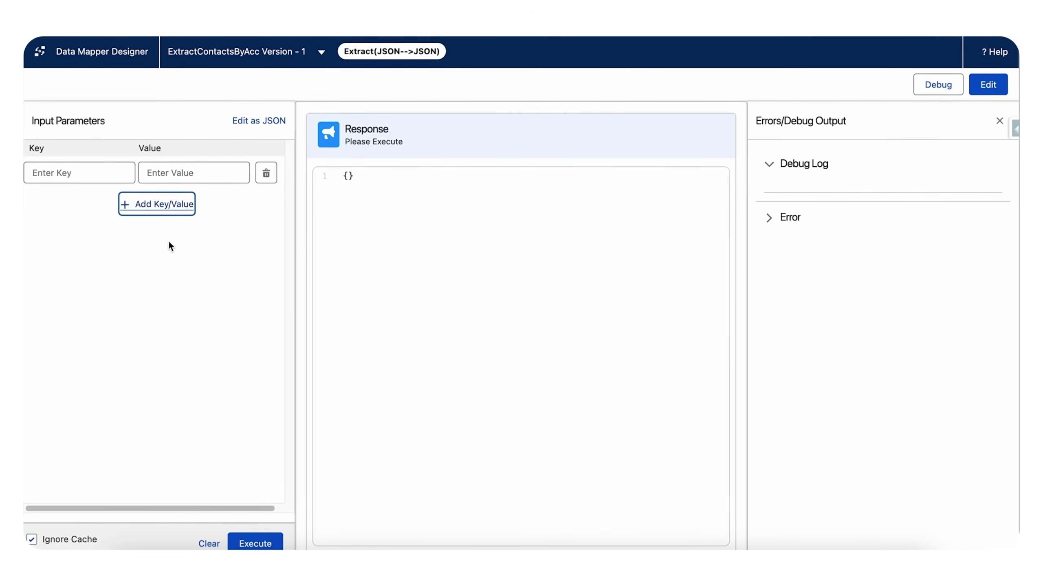
click(102, 173)
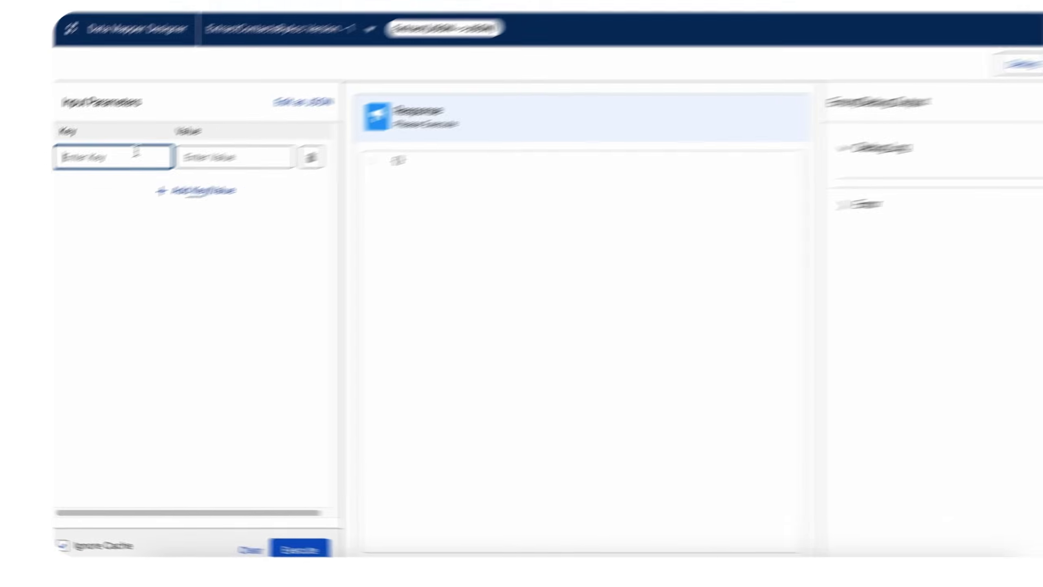
text(accId)
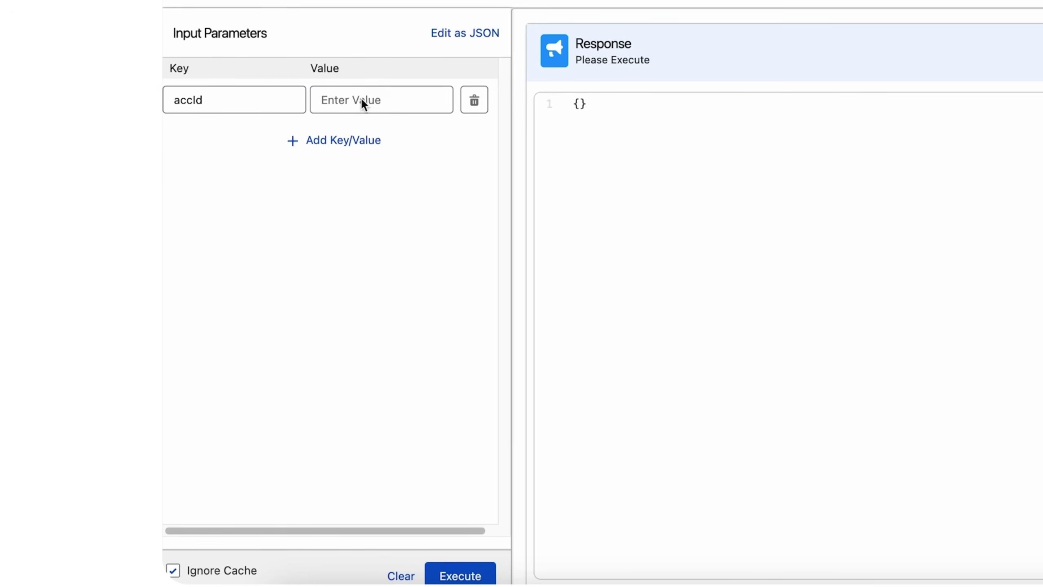
key(super+shift+c)
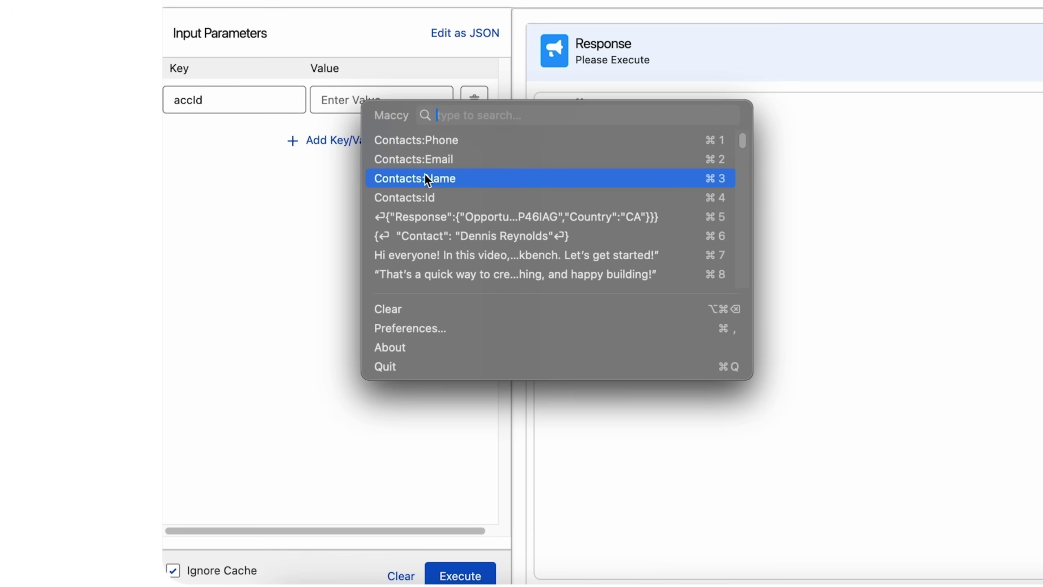
scroll(454, 212, down, 10)
scroll(425, 230, up, 5)
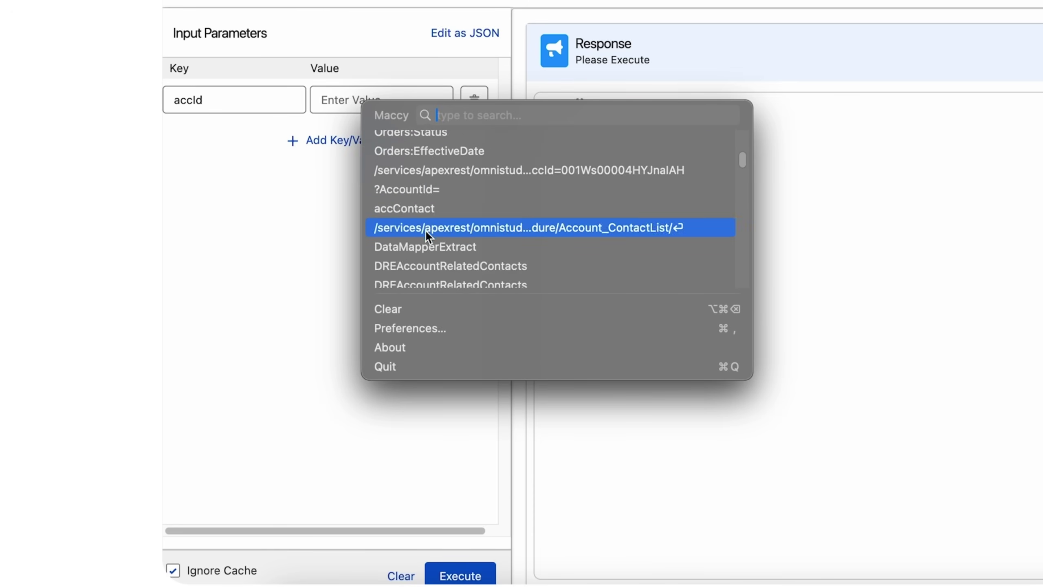
click(425, 230)
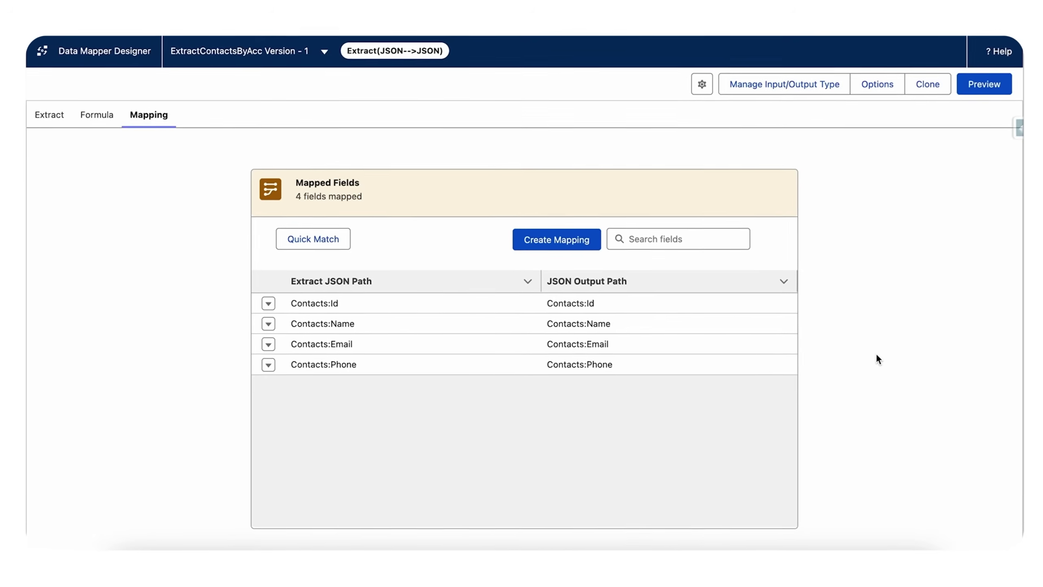
click(990, 99)
click(259, 118)
click(87, 164)
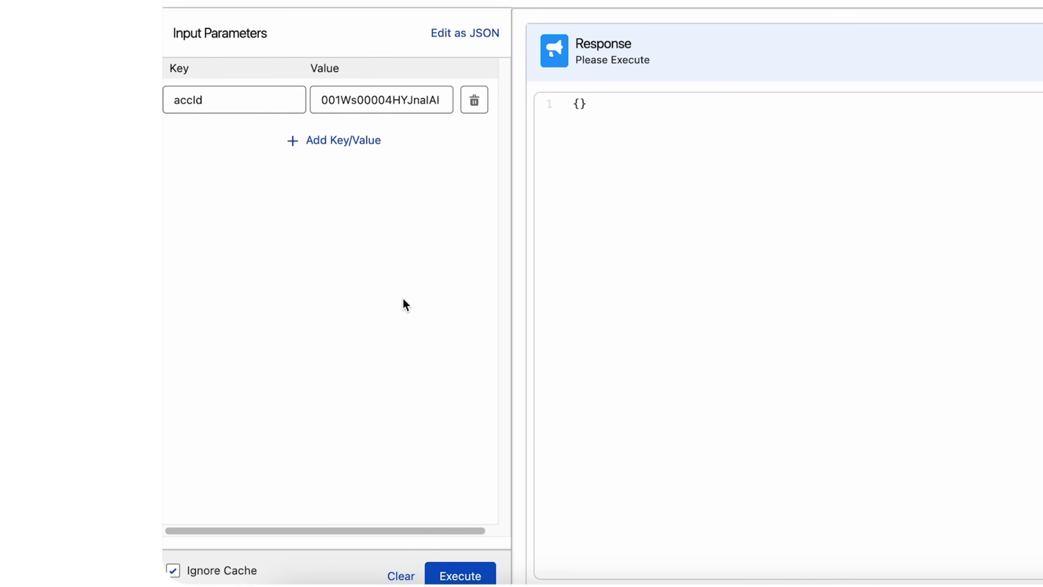
click(475, 576)
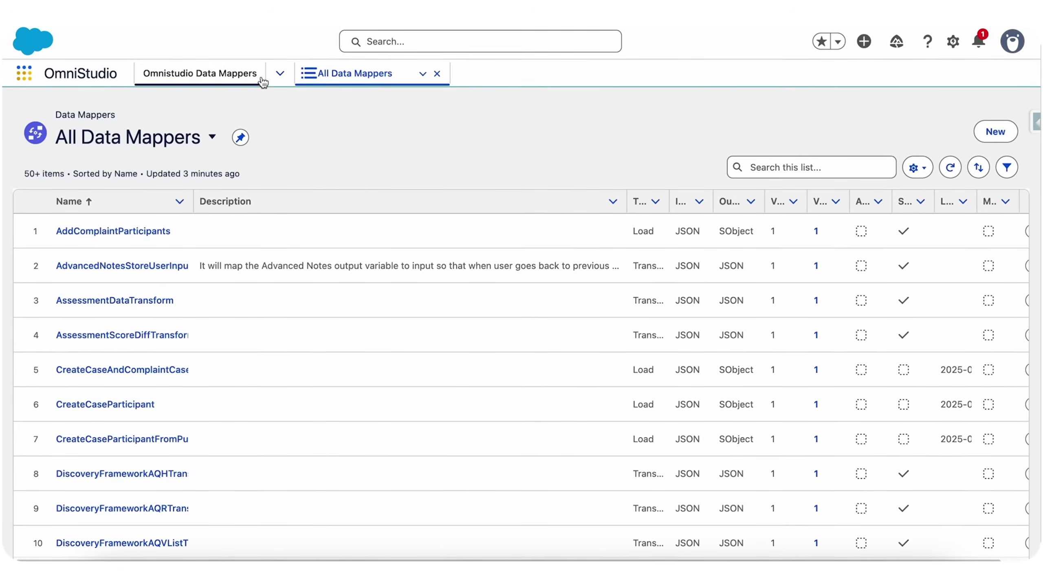
- Create the IpRESTAPI Integration Procedure with Type IP and sub type RES
click(280, 74)
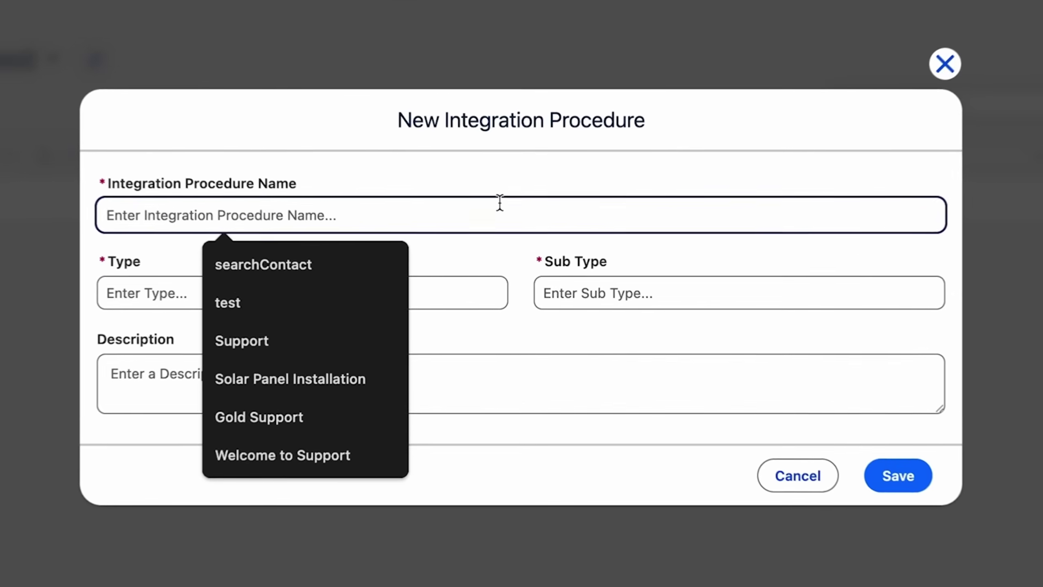
text(IpRESTAPI)
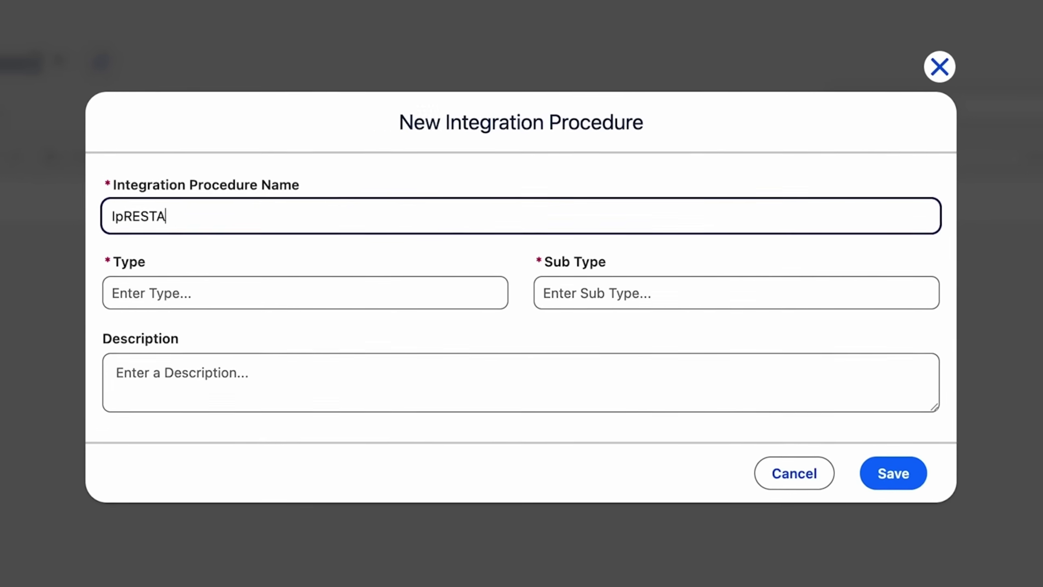
click(330, 293)
text(IP)
click(595, 290)
text(RES)
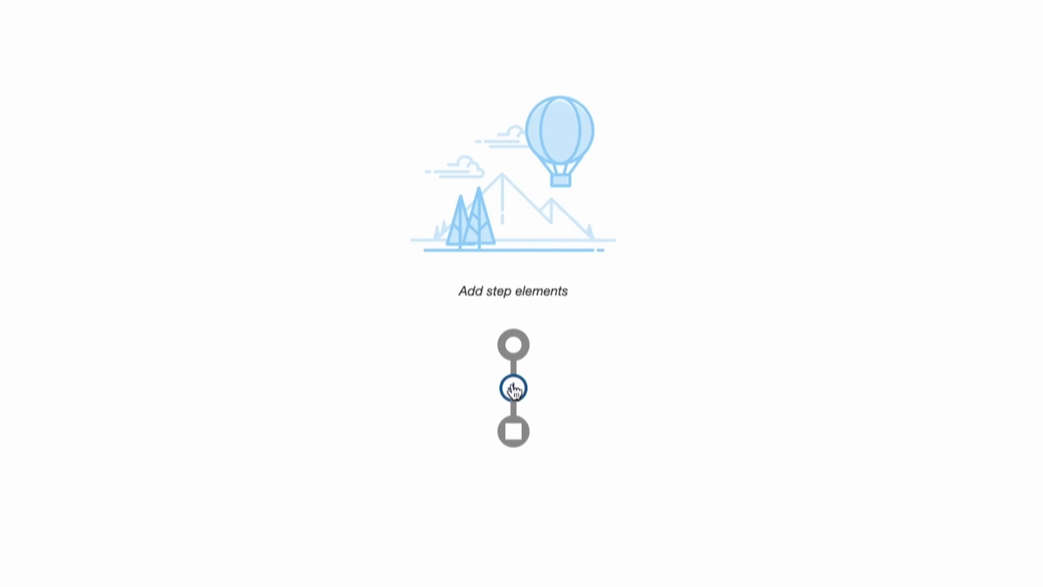
- Search the Add Element list for 'dat' to add a Data Mapper action
click(512, 386)
click(470, 270)
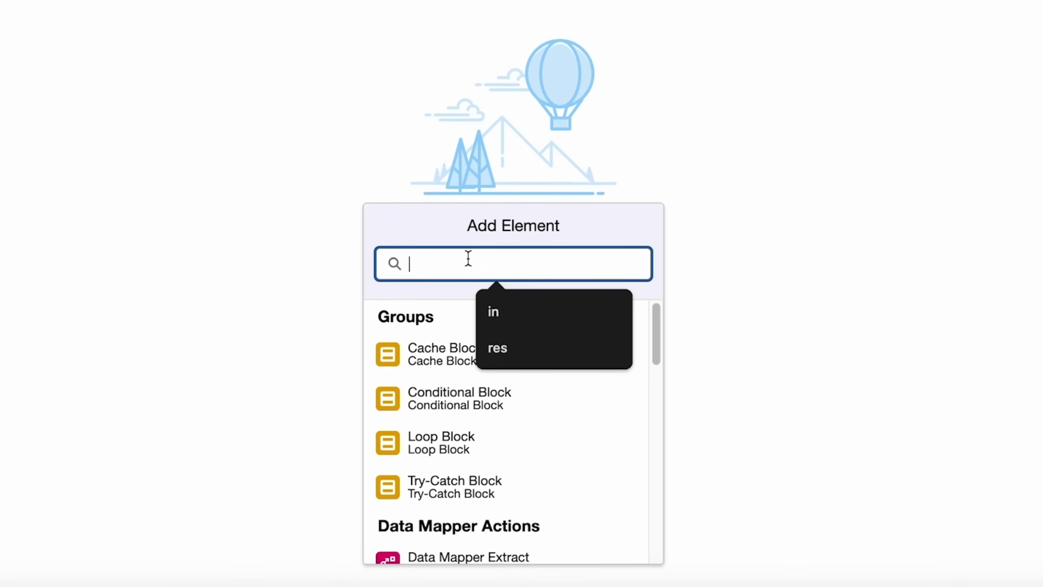
text(dat)
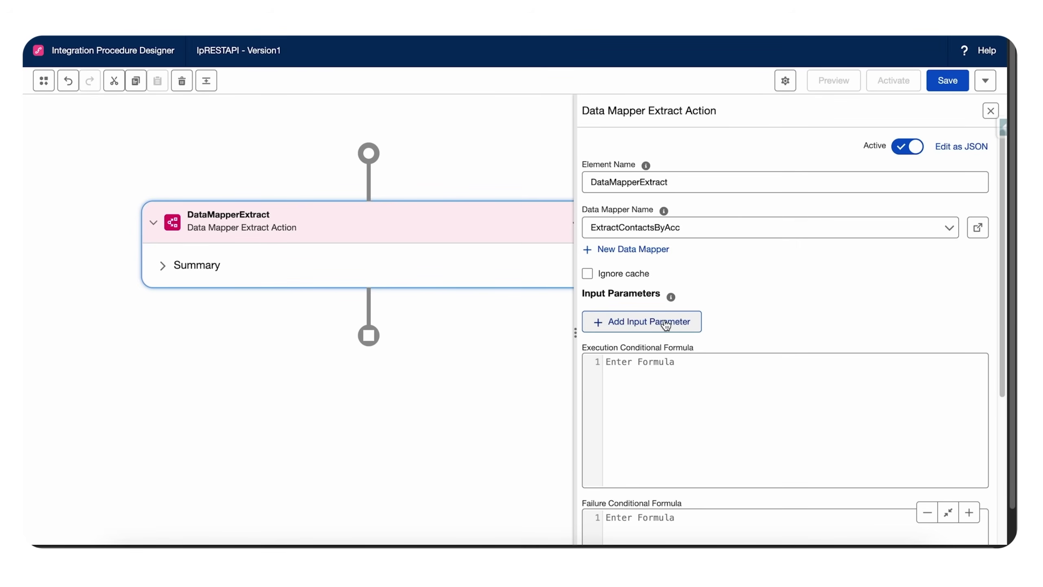
- Give the extract step an input parameter mapping accId to accId
click(665, 325)
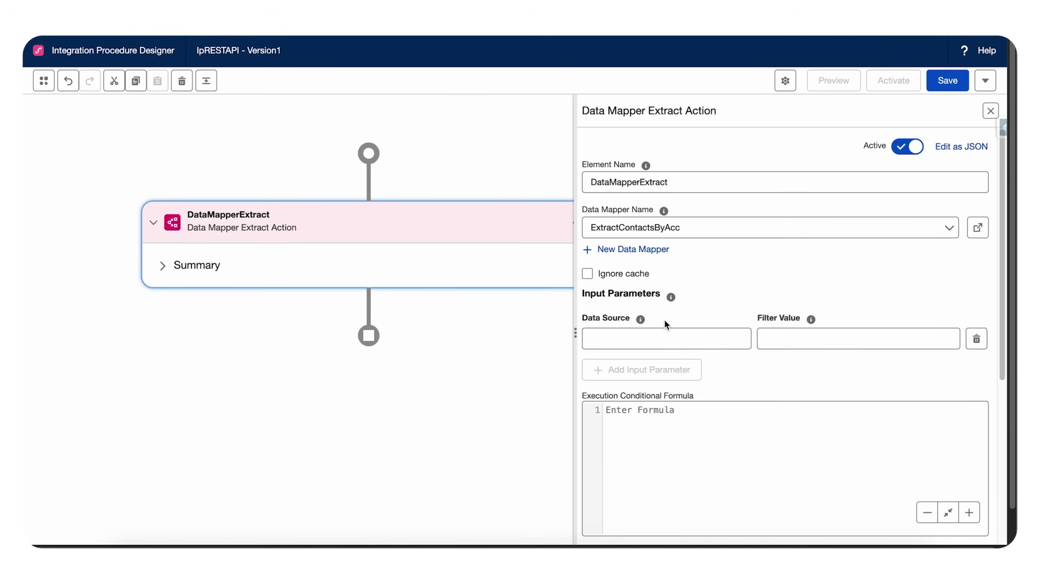
click(650, 336)
text(acc)
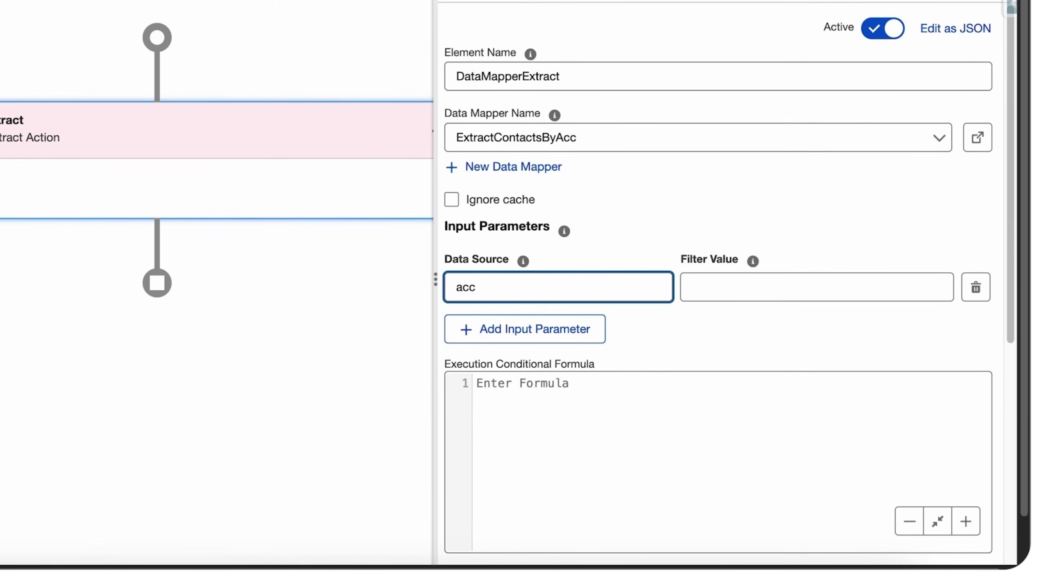
text(Id)
click(796, 293)
text(accId)
- Add a Response action after the extract outputting Response as %DataMapperExtract%
click(157, 243)
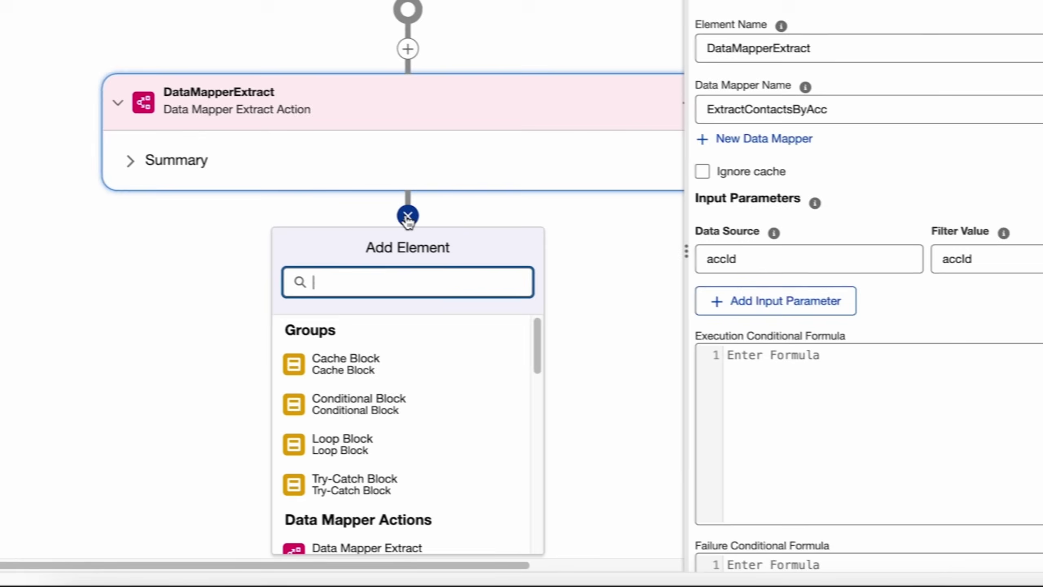
click(386, 279)
text(res)
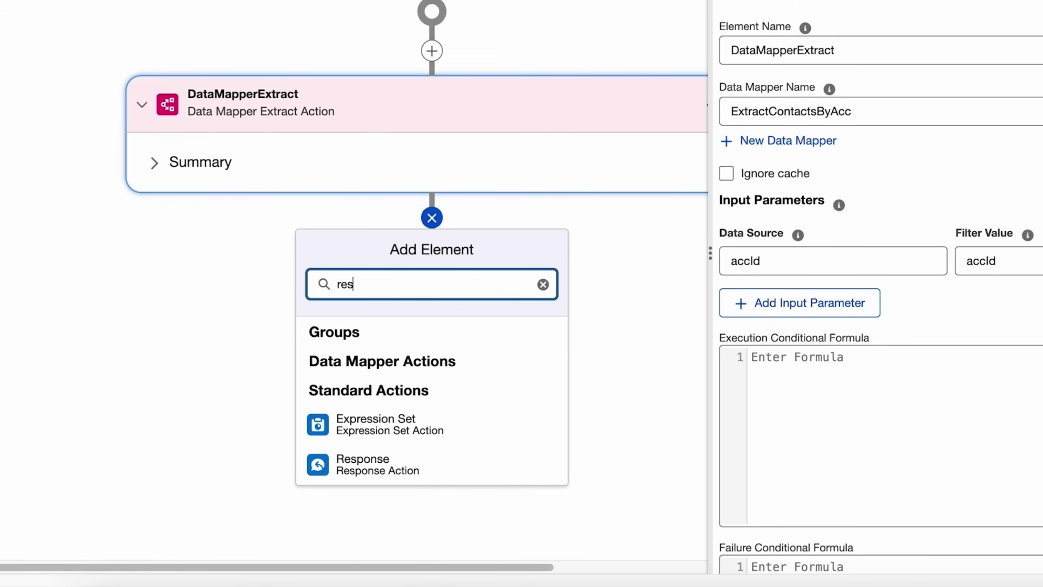
click(383, 466)
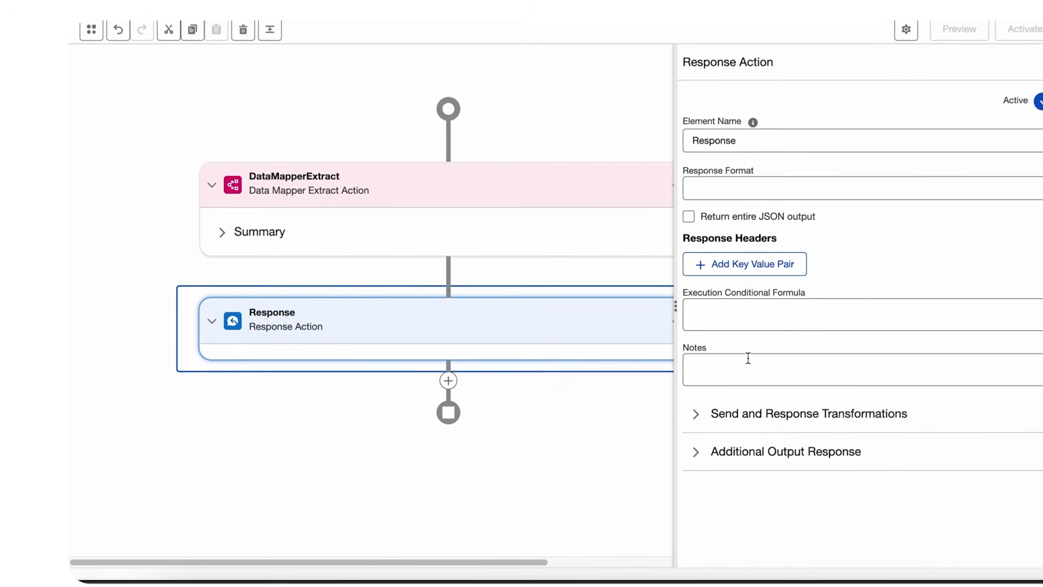
click(699, 458)
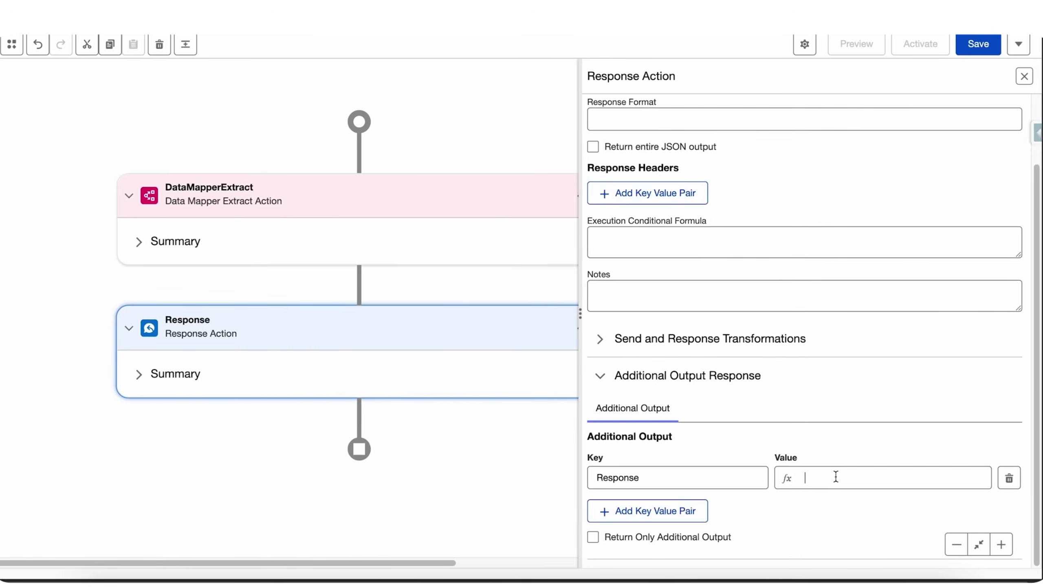
text(%DataMapperExtract%)
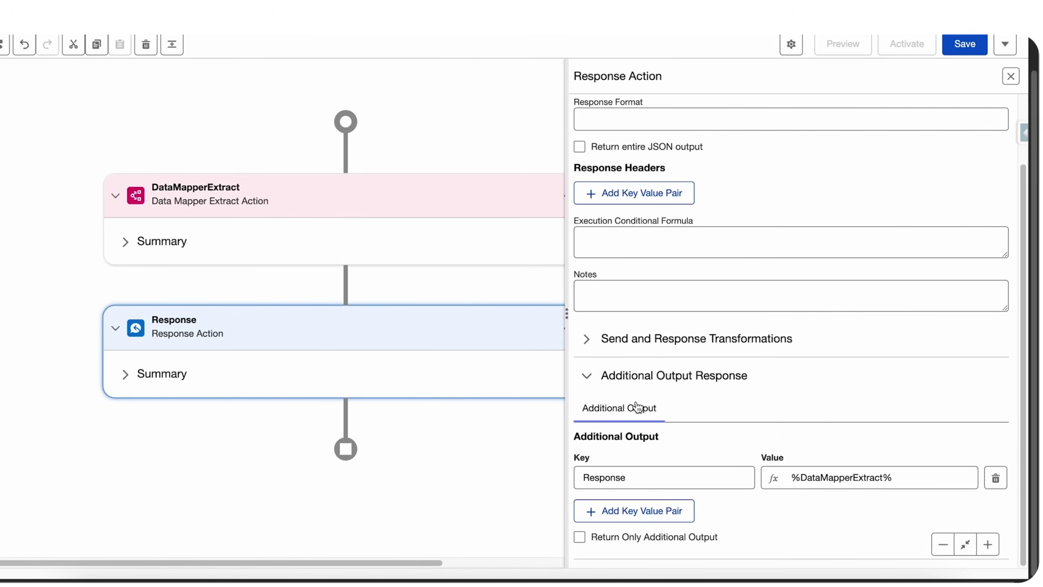
scroll(772, 429, up, 2)
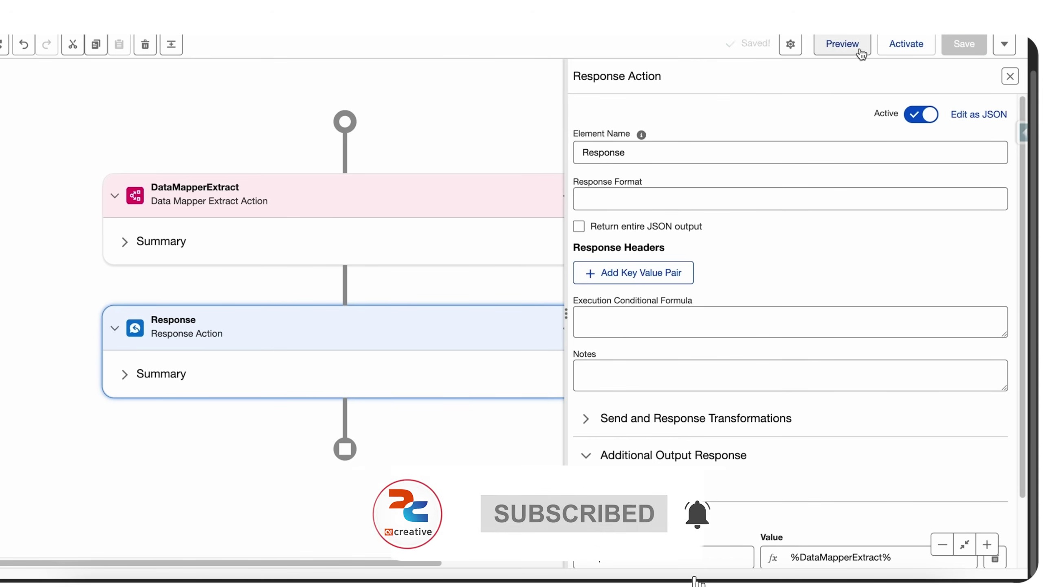
- Preview IpRESTAPI with the account Id as accId, confirm three contacts, then activate it
click(856, 55)
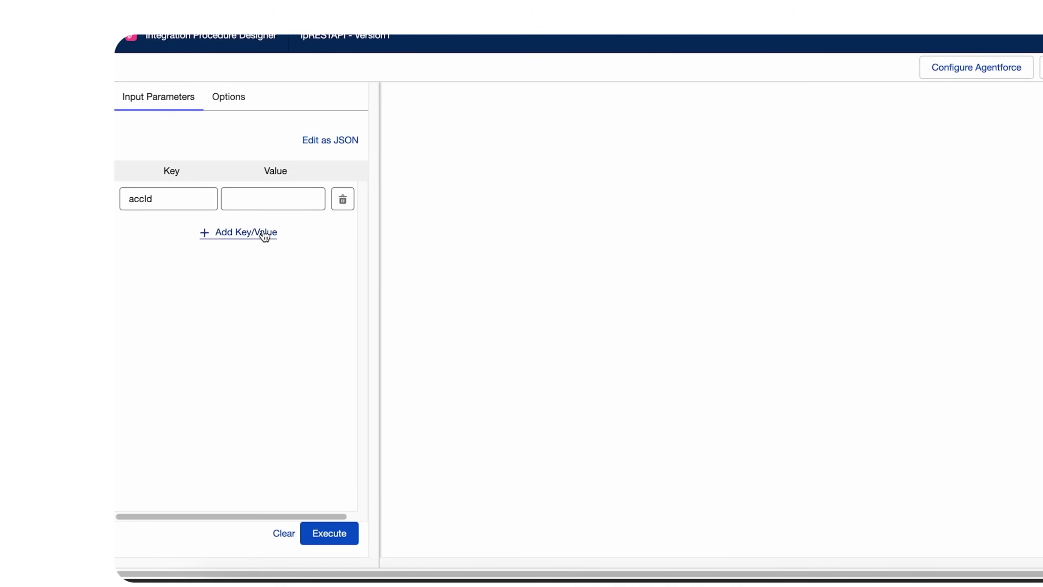
click(297, 185)
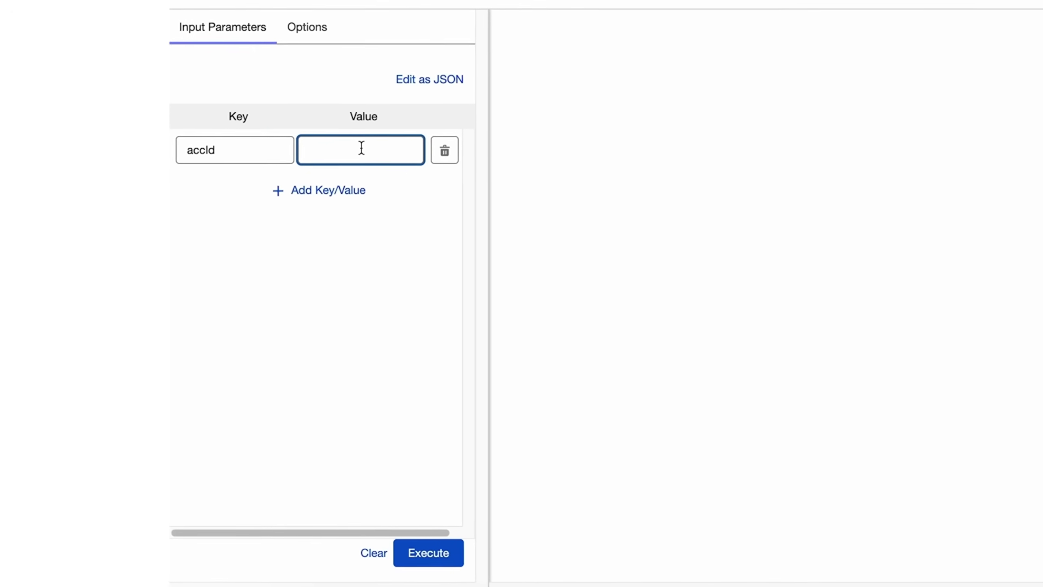
key(super+shift+c)
click(428, 189)
click(430, 552)
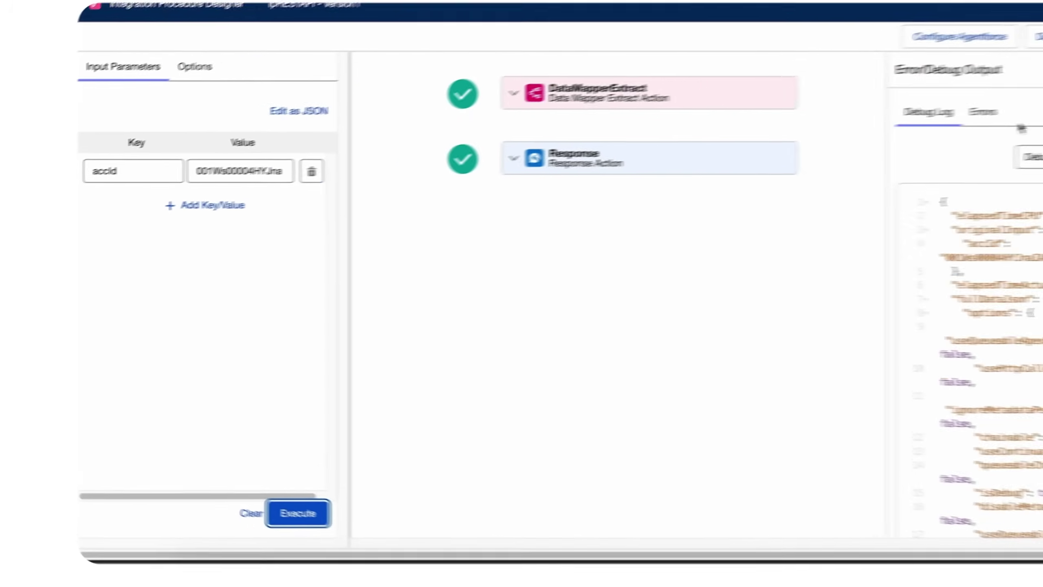
scroll(906, 283, down, 2)
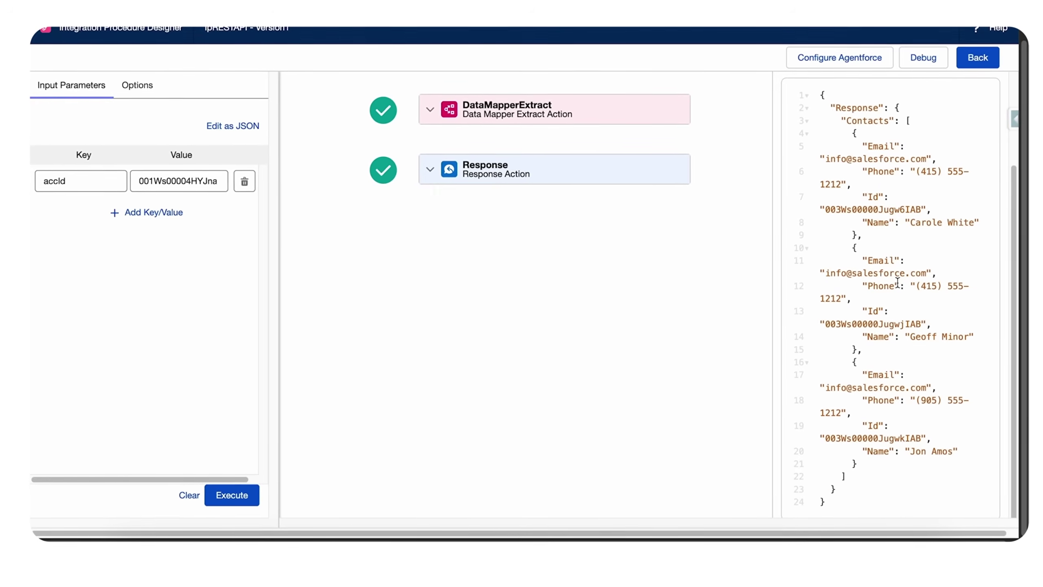
scroll(897, 283, up, 2)
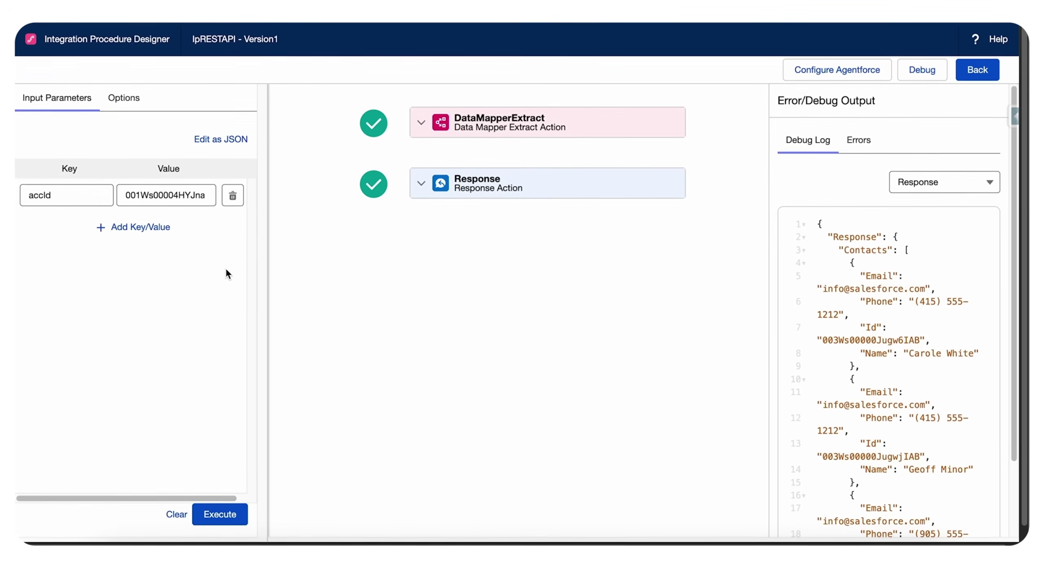
click(978, 69)
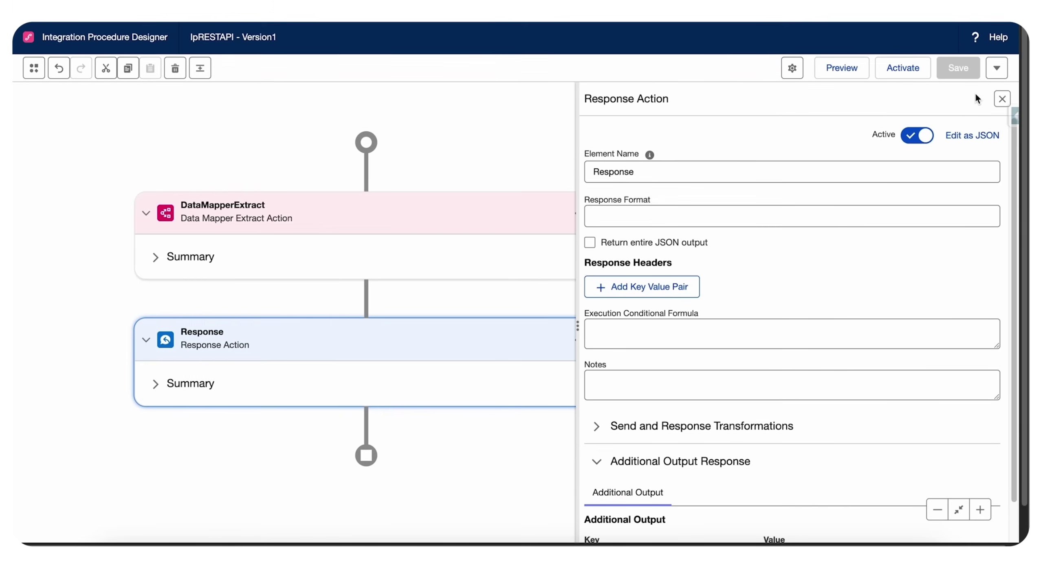
click(900, 75)
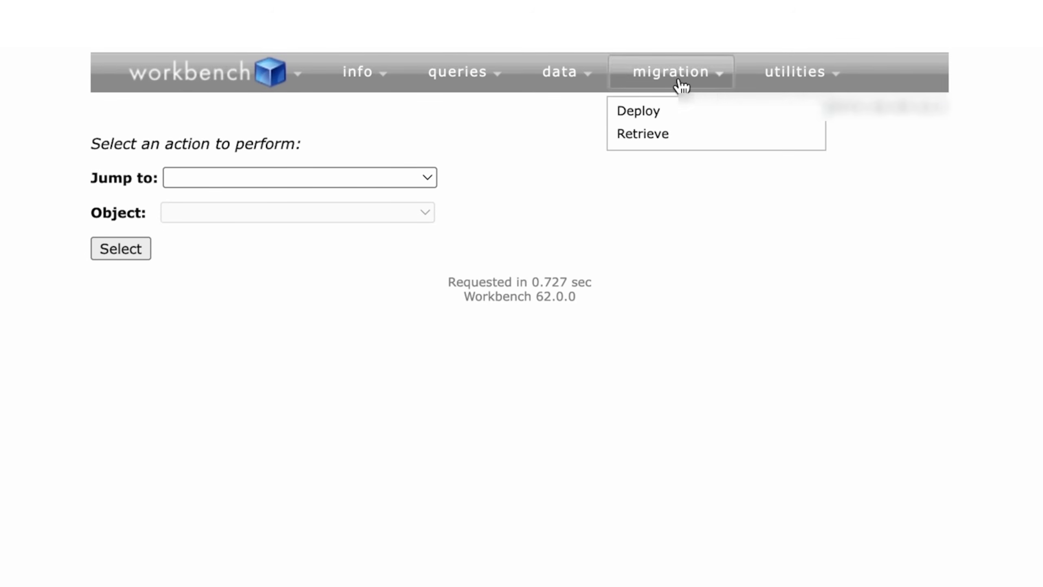
- Open Workbench's REST Explorer from the utilities menu
mouse_move(783, 85)
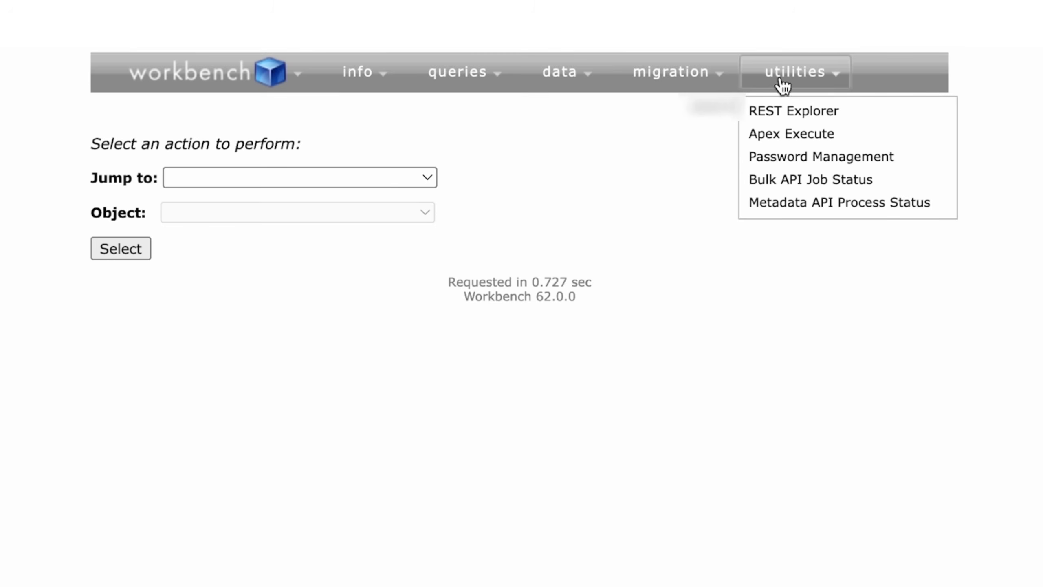
click(783, 119)
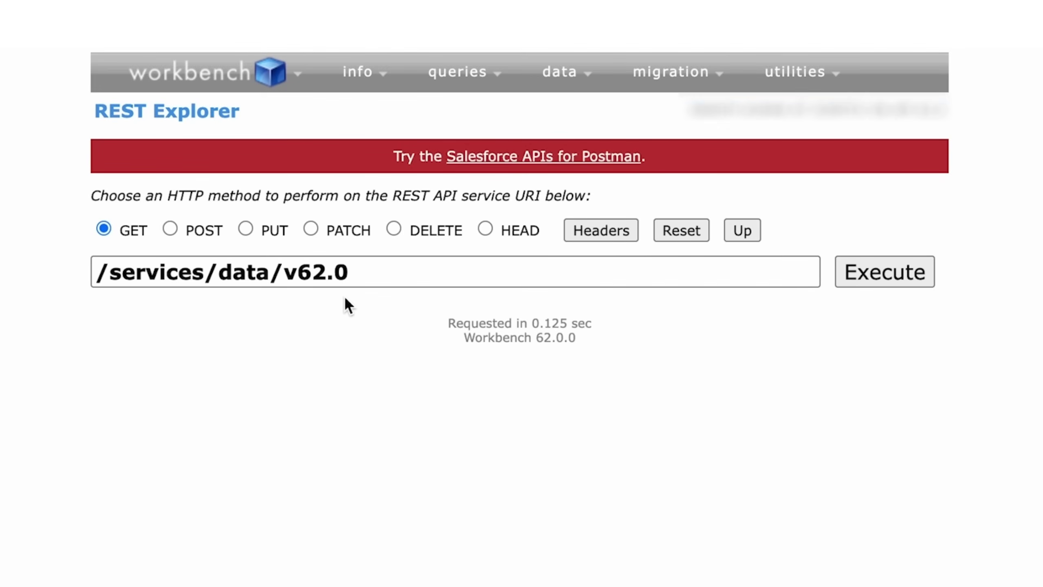
mouse_move(423, 56)
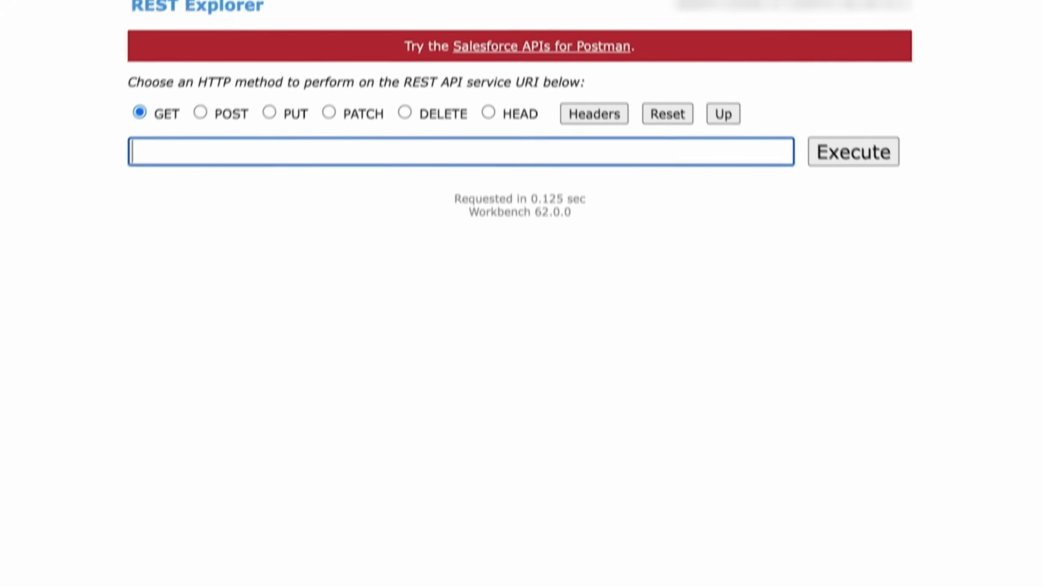
- Clear /services/data/v62.0 from the REST Explorer request URI field
click(389, 217)
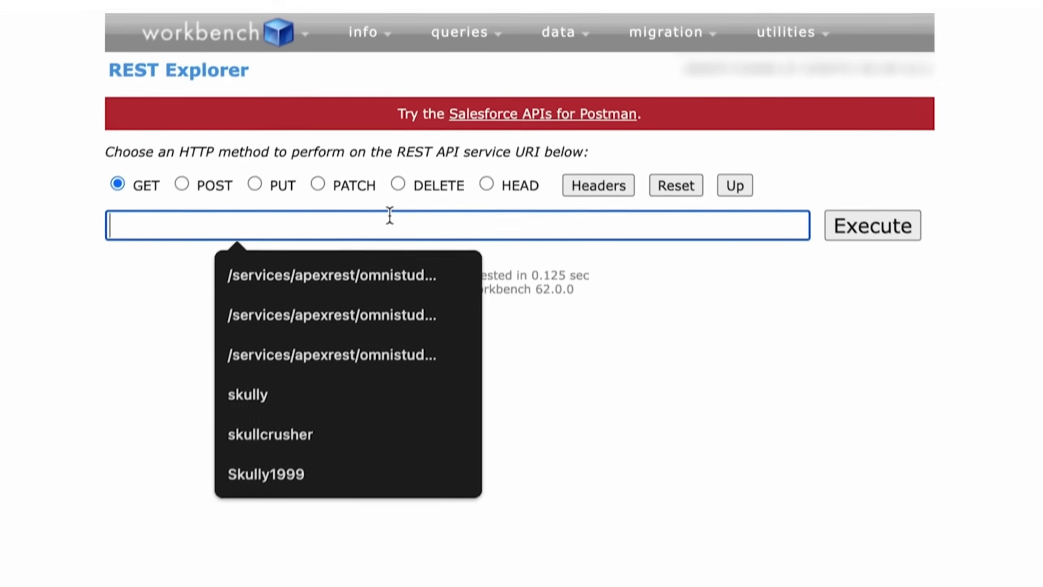
- GET /services/apexrest/omnistudio/v1/integrationprocedure/IP_rest/?accId=<account Id> and copy the JSON response
key(ctrl+v)
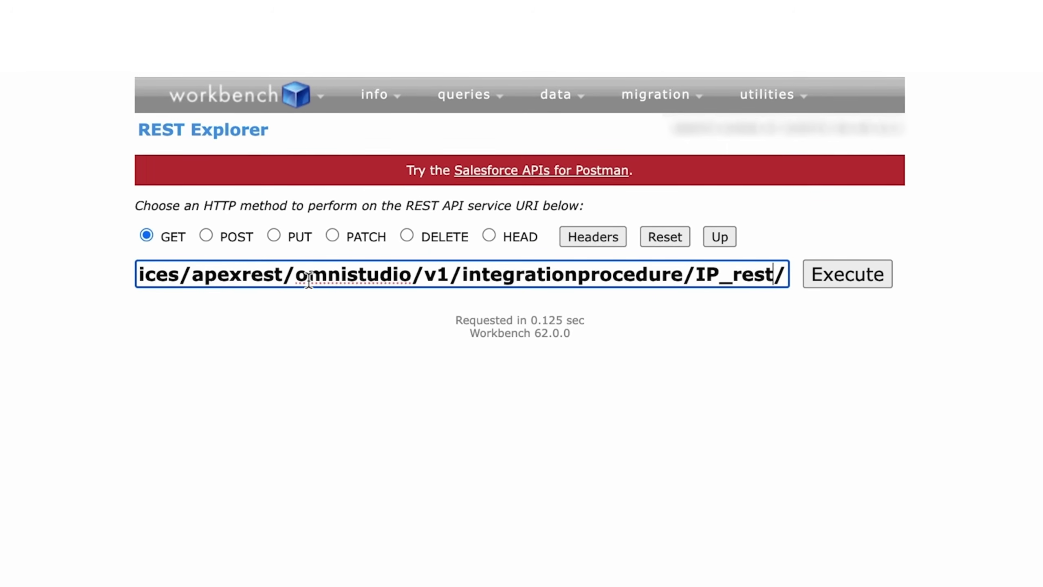
key(End)
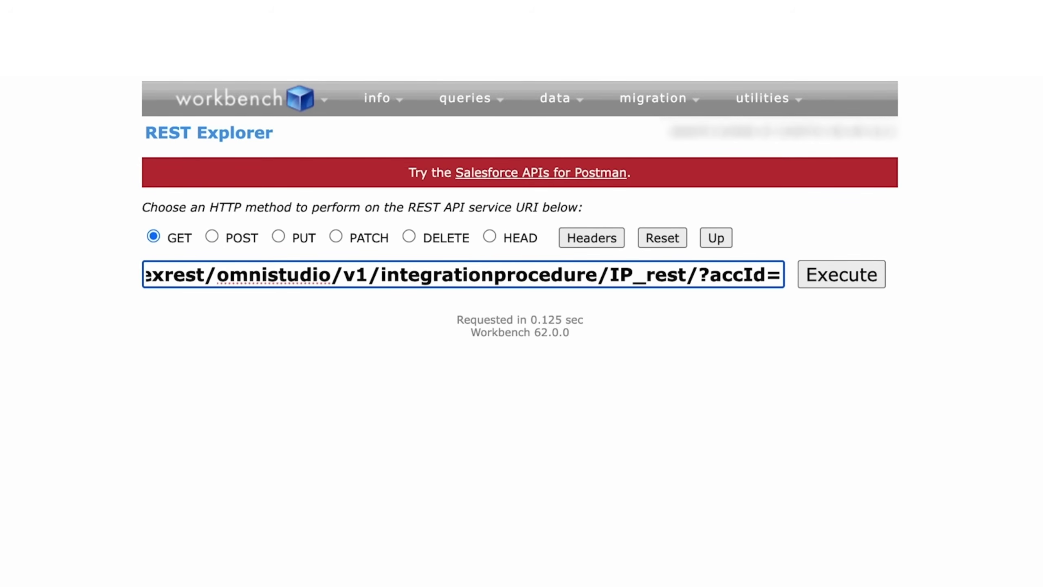
key(super+shift+c)
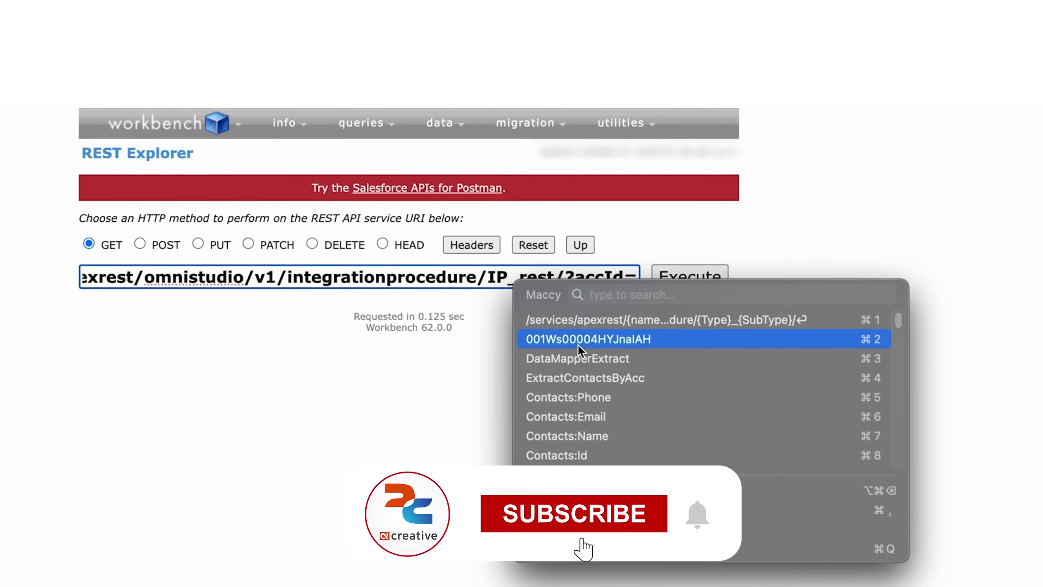
click(710, 354)
click(848, 276)
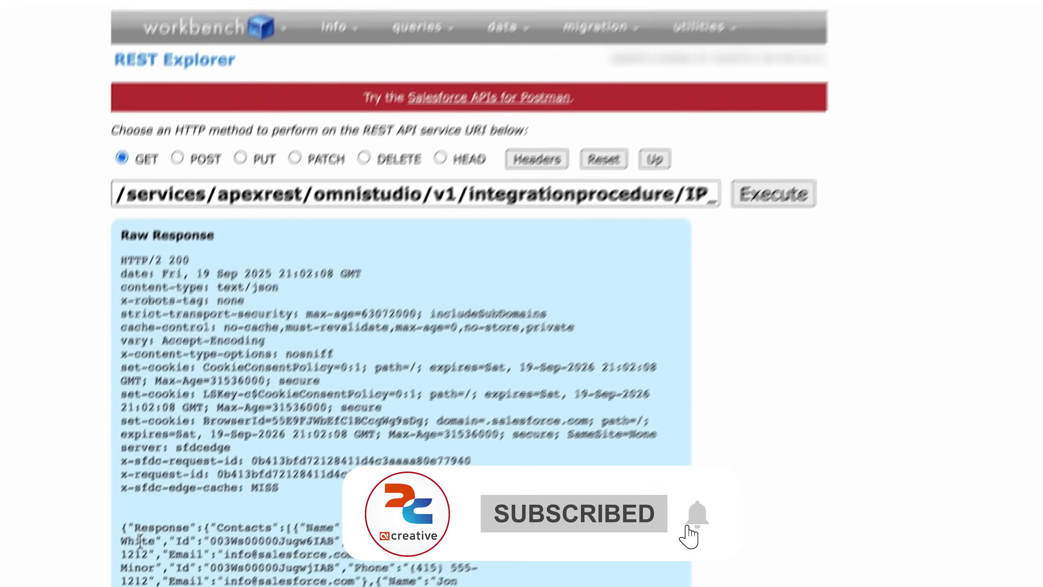
drag(87, 583, 273, 586)
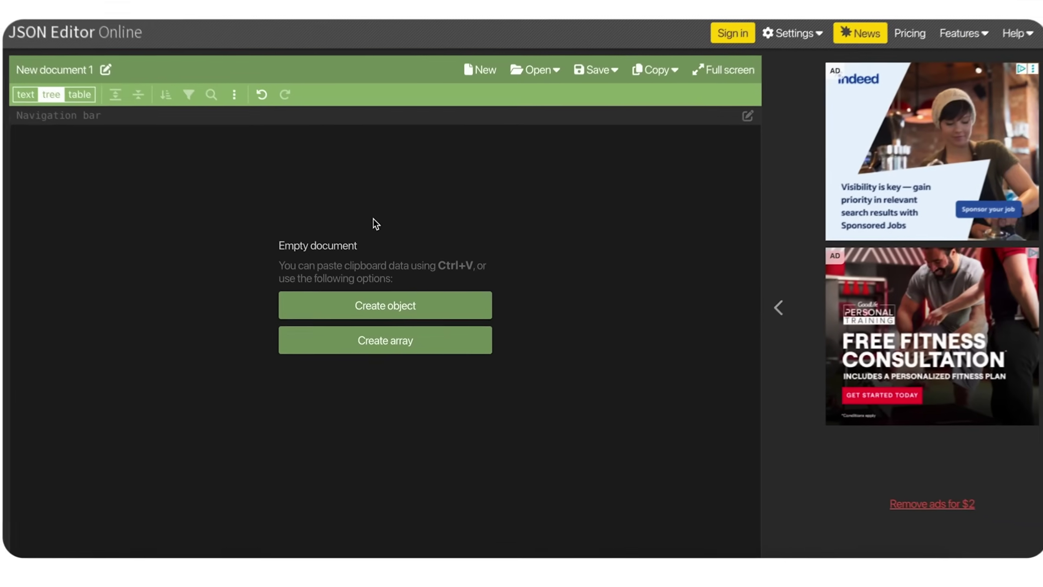
- Paste the copied contacts JSON response into JSON Editor Online
key(ctrl+v)
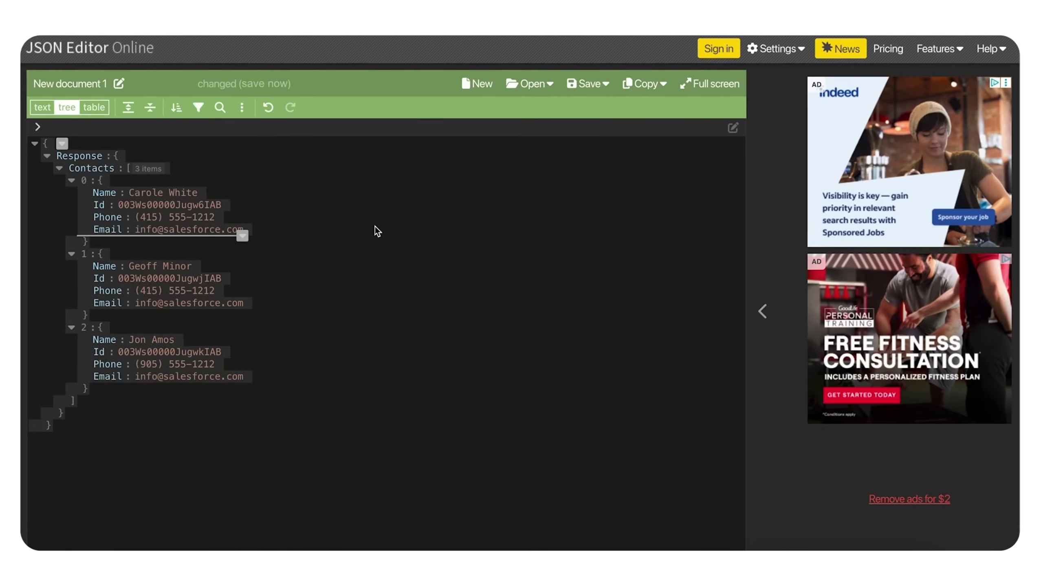